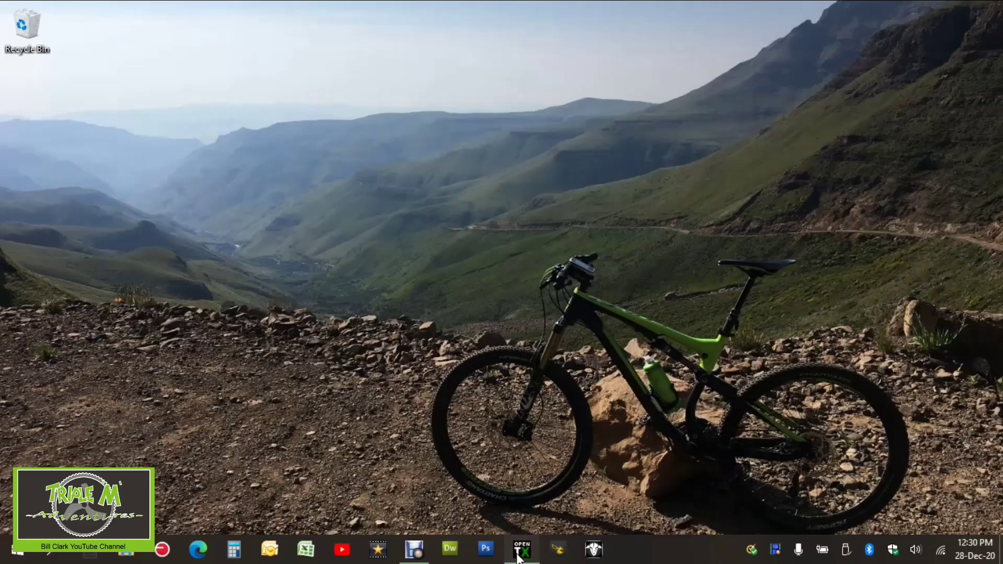
# - Launch OpenTX Companion and open the settings of the Radio Master TX16s radio profile
pyautogui.click(522, 548)
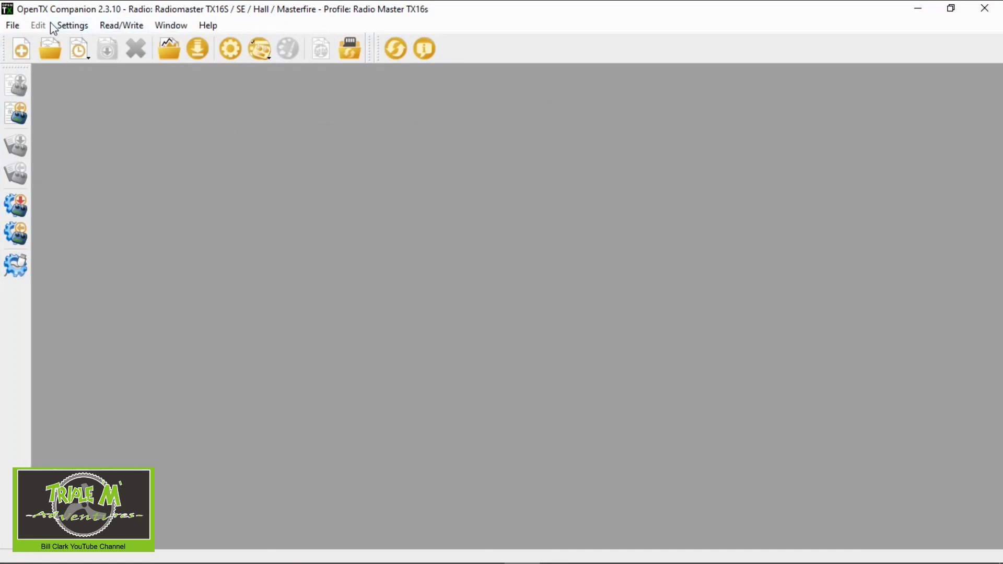
pyautogui.click(72, 27)
pyautogui.moveTo(117, 117)
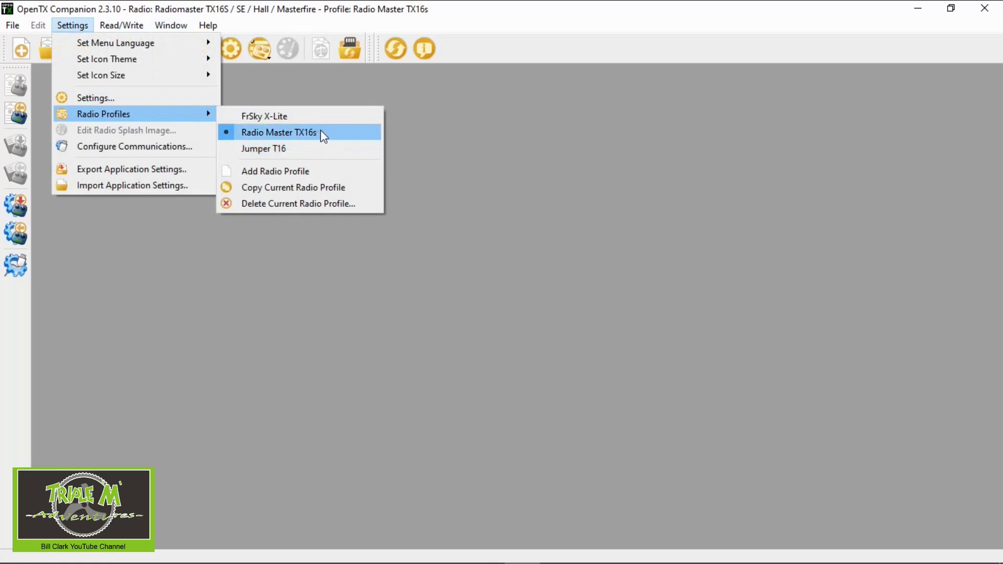
pyautogui.click(121, 98)
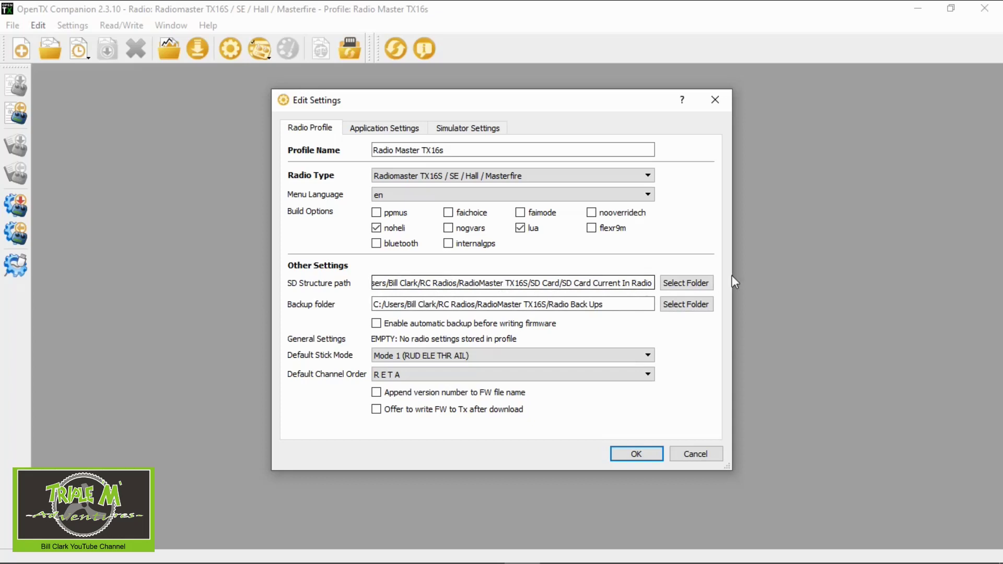
# - Switch to File Explorer and browse RC Radios > RadioMaster TX16S > SD Card to view the SD Card Releases folder
pyautogui.click(130, 554)
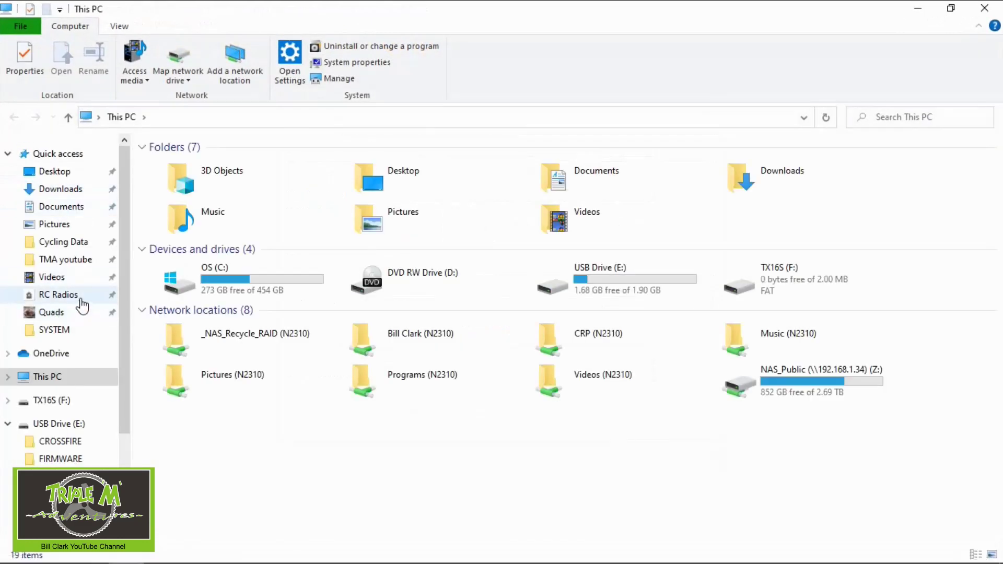
pyautogui.click(52, 295)
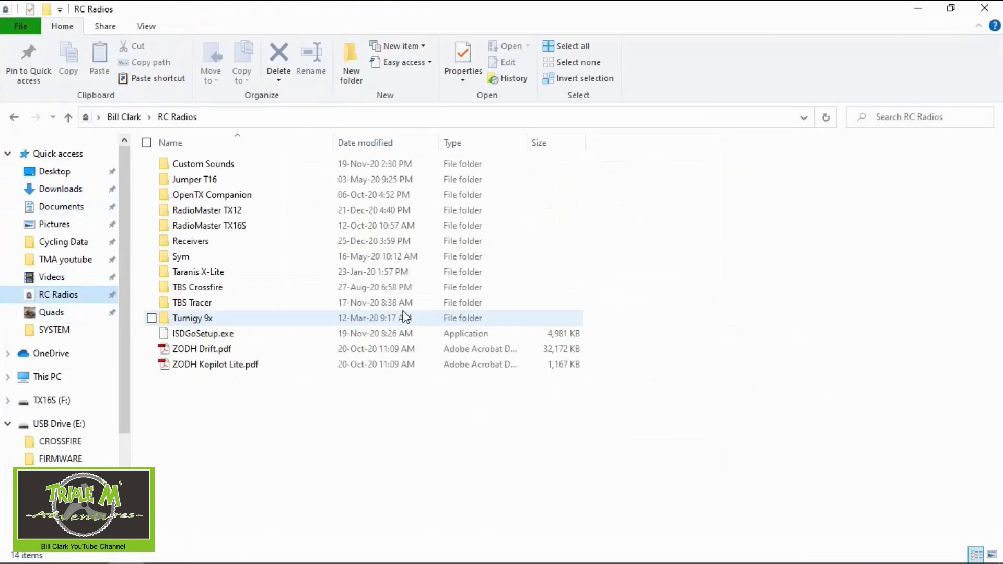
pyautogui.doubleClick(250, 225)
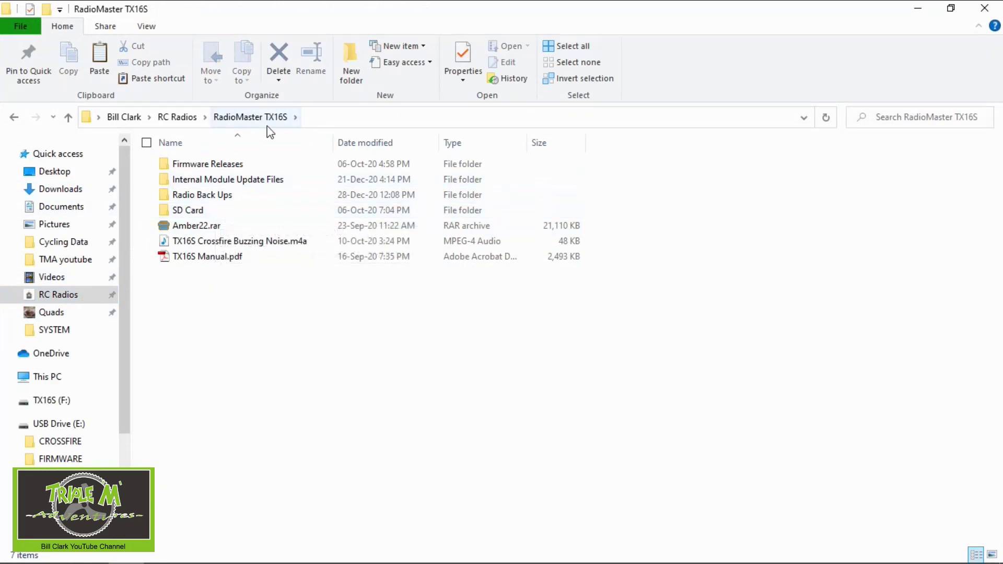
pyautogui.doubleClick(238, 211)
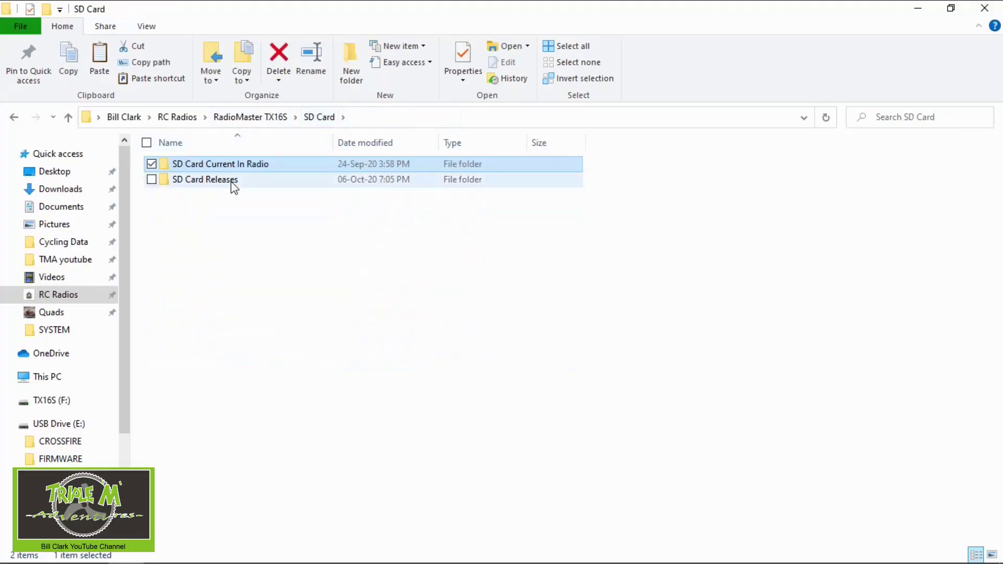
pyautogui.doubleClick(235, 180)
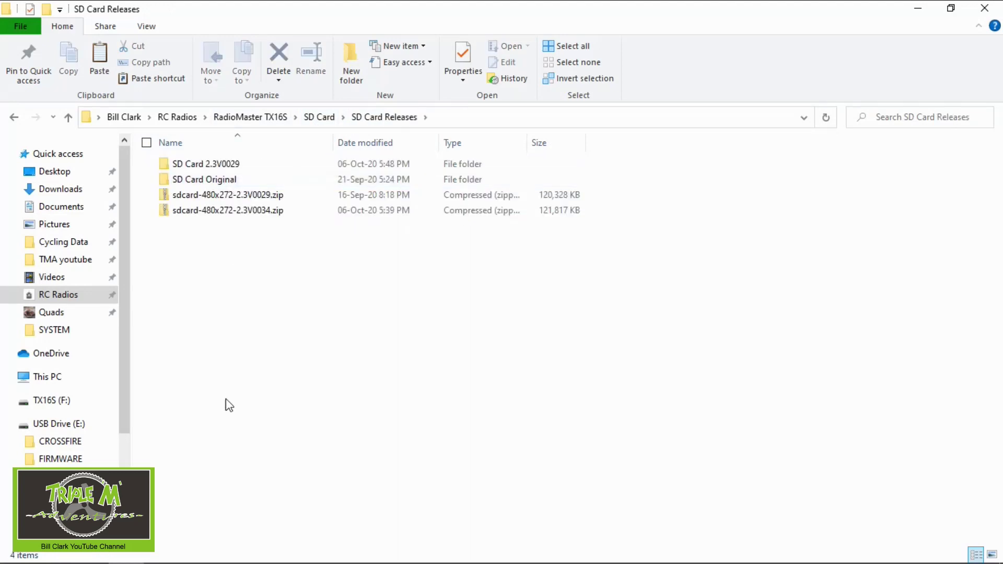
# - Examine the SD Card Current In Radio folder and the Radio Back Ups folder of the RadioMaster TX16S
pyautogui.click(316, 118)
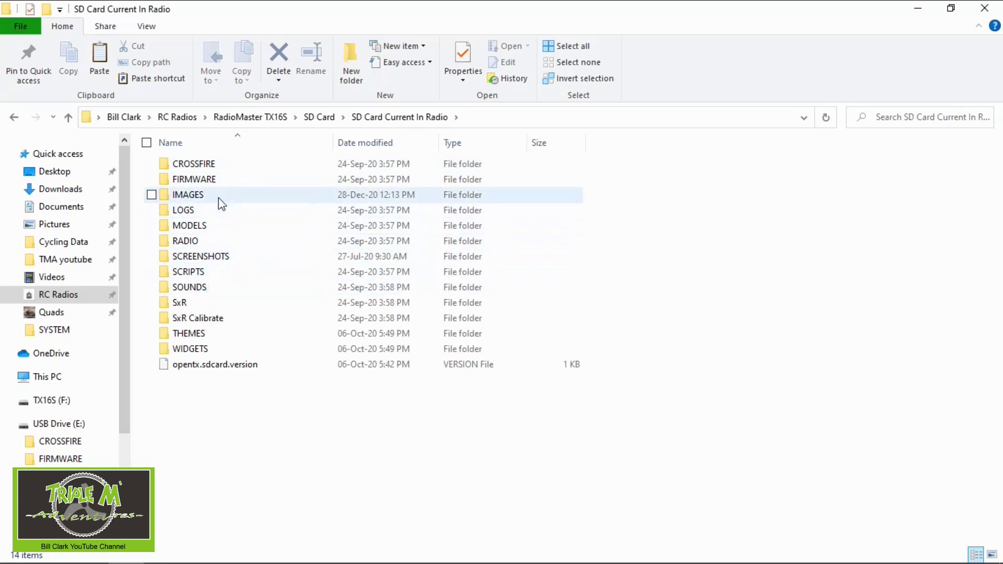
pyautogui.click(331, 120)
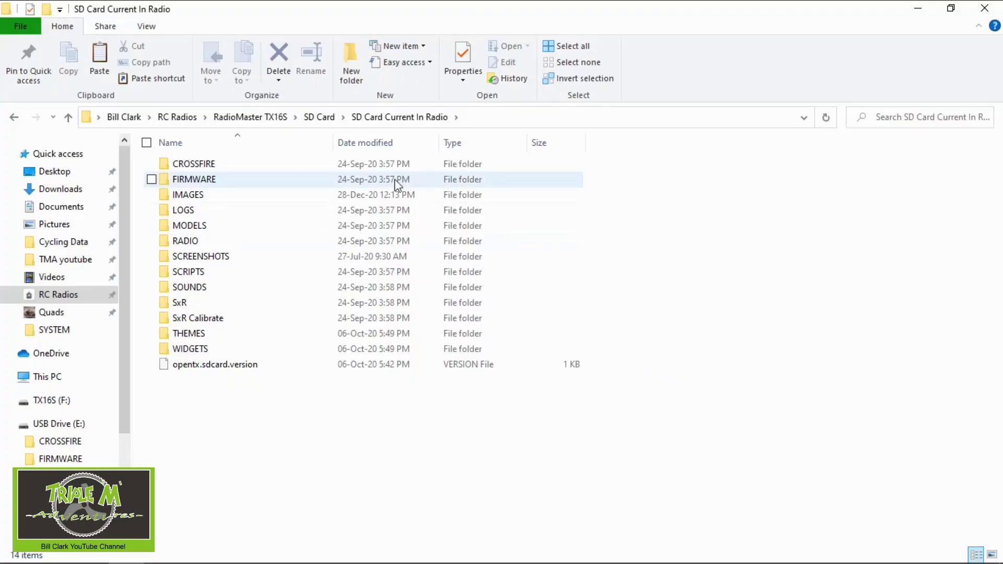
pyautogui.click(316, 117)
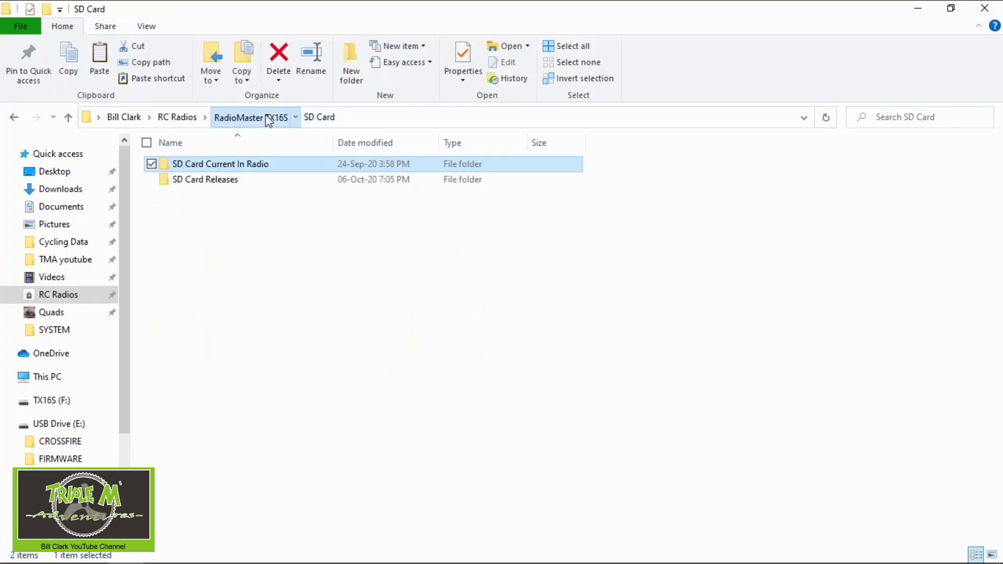
pyautogui.click(251, 117)
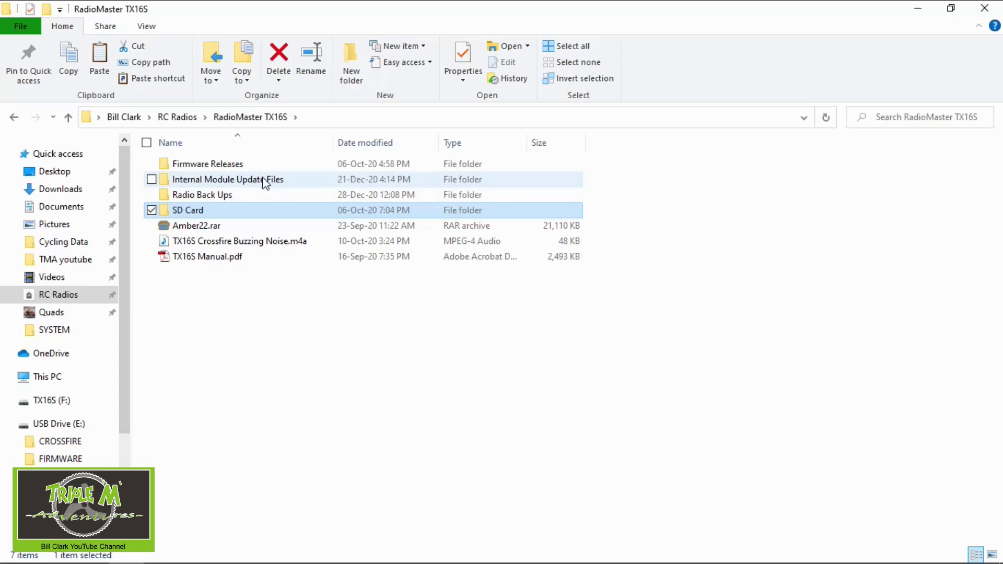
pyautogui.doubleClick(238, 194)
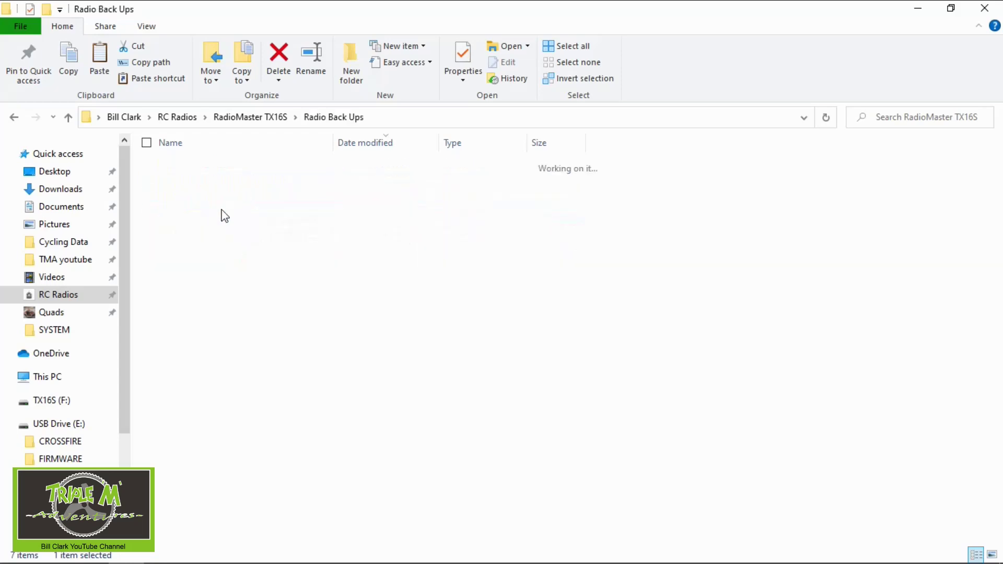
pyautogui.click(237, 117)
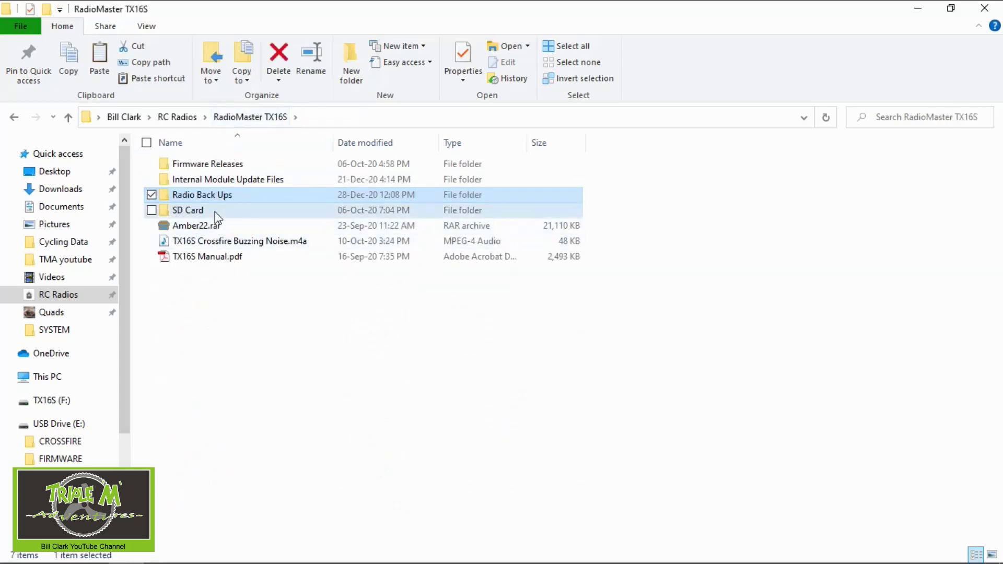
# - View the English sound files in SOUNDS\en within the SD Card Current In Radio folder
pyautogui.doubleClick(214, 210)
pyautogui.doubleClick(258, 165)
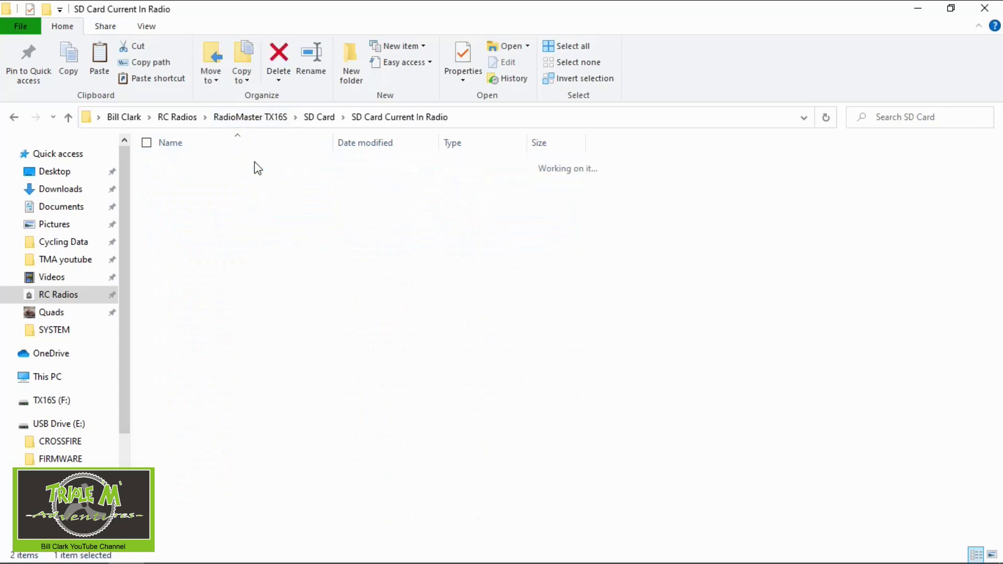
pyautogui.click(203, 289)
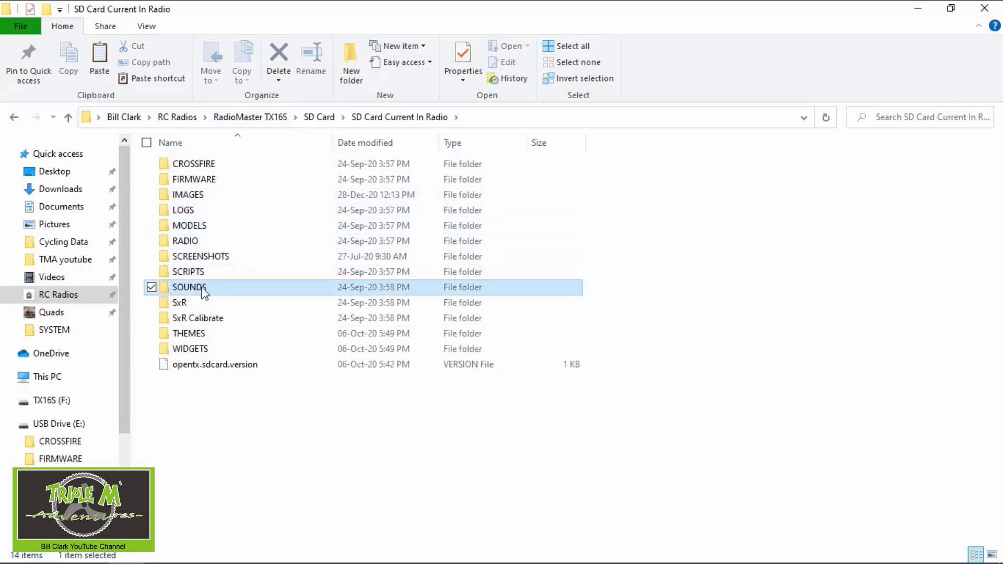
pyautogui.doubleClick(204, 290)
pyautogui.doubleClick(194, 195)
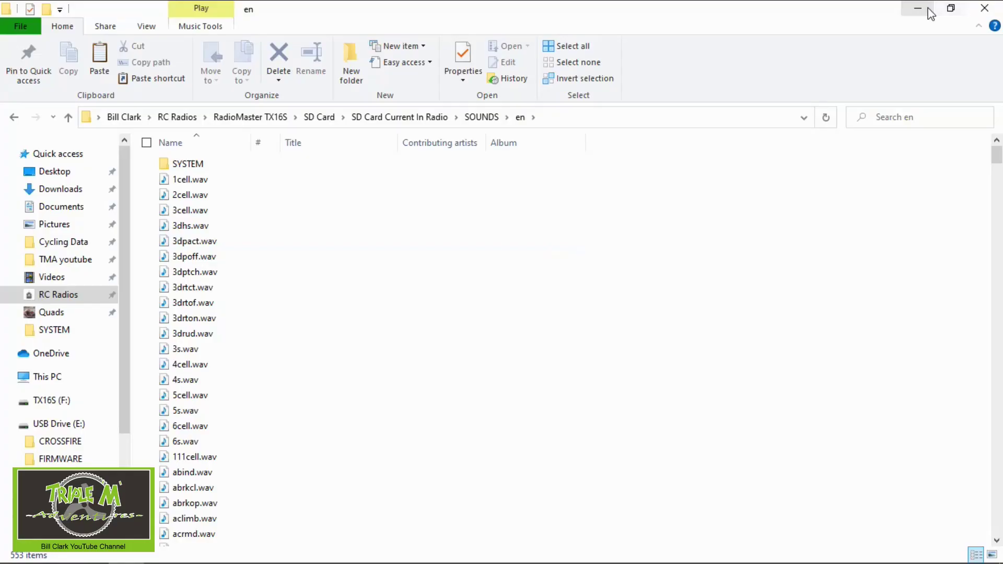
# - Return to OpenTX Companion, review the profile's SD structure path and backup folder, and close the settings without saving
pyautogui.click(931, 14)
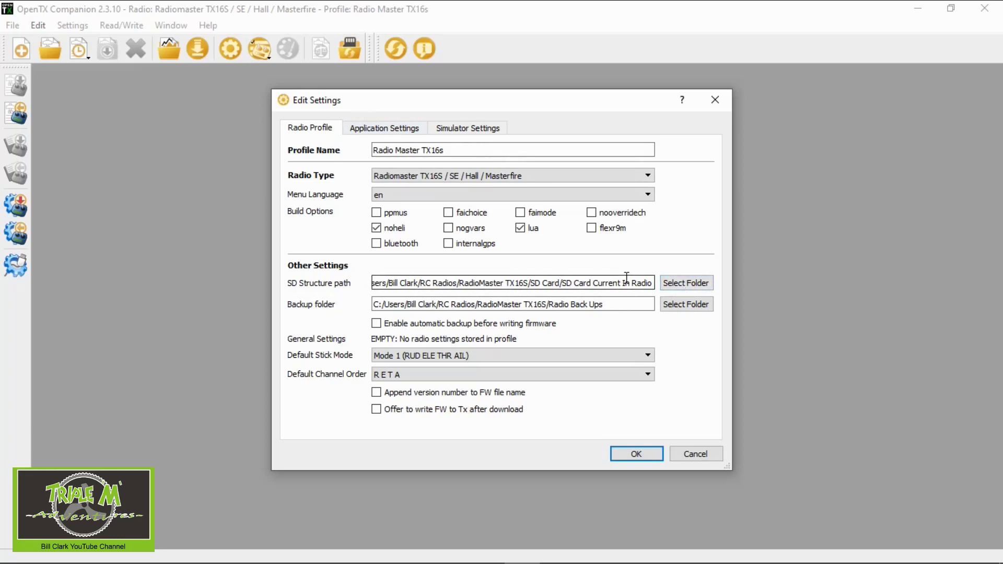
pyautogui.click(525, 303)
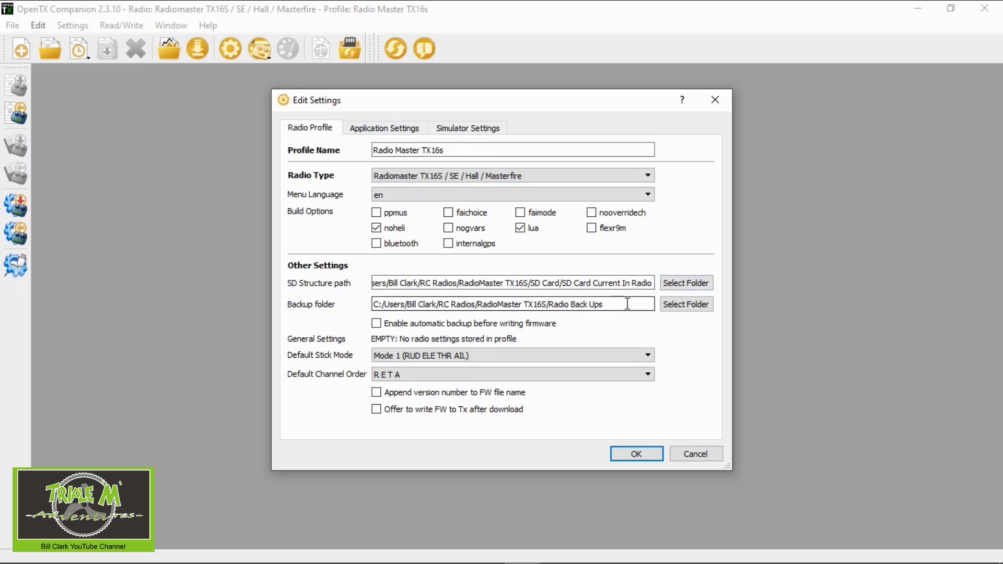
pyautogui.click(700, 456)
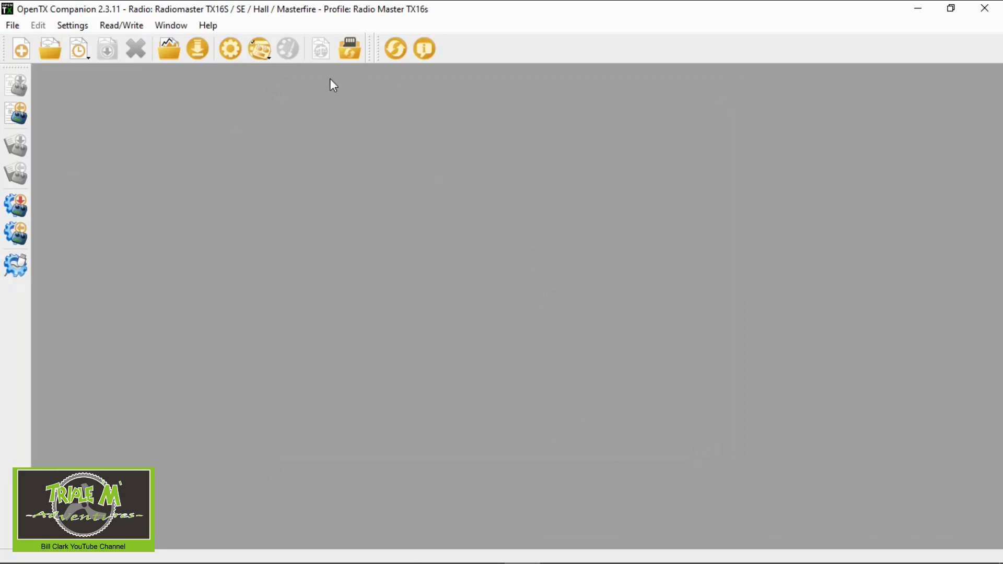
# - Open the Synchronize SD dialog and check the connected radio drives in File Explorer
pyautogui.click(351, 51)
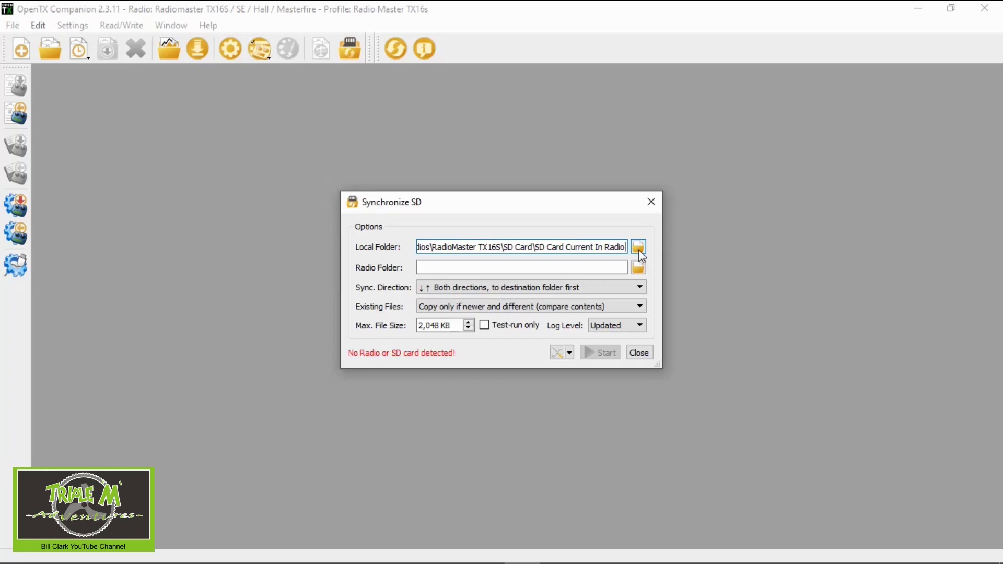
pyautogui.moveTo(90, 556)
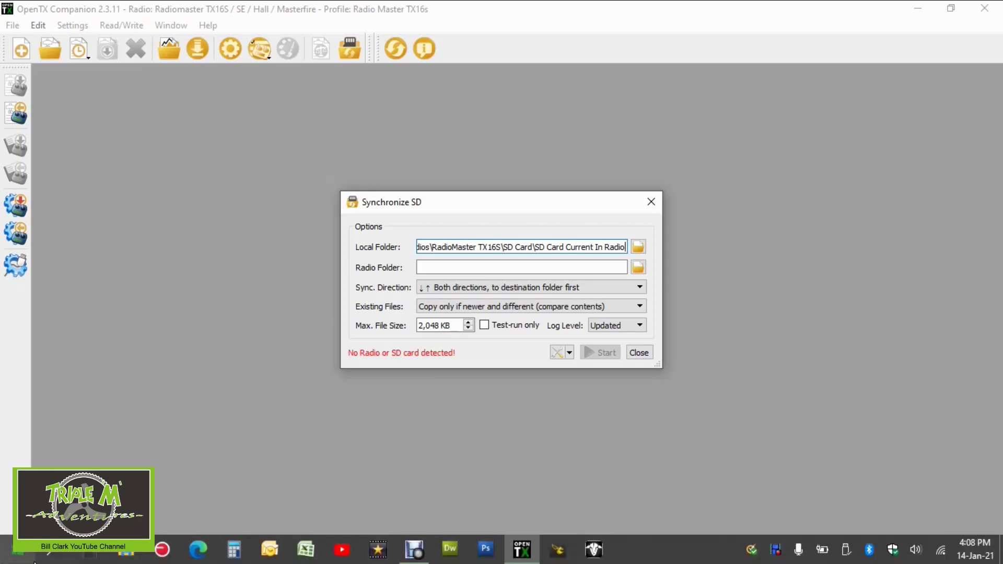
pyautogui.click(126, 551)
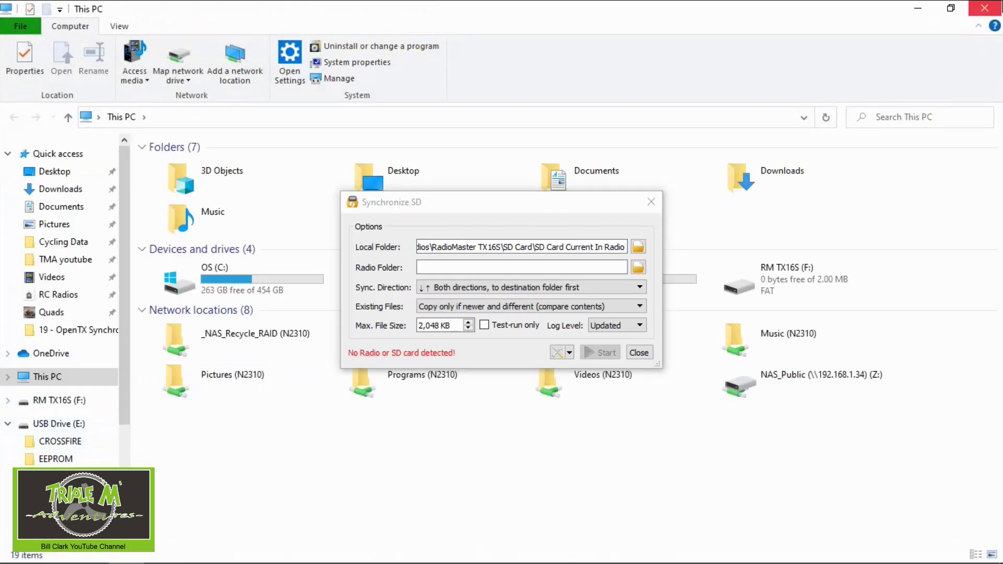
pyautogui.click(983, 8)
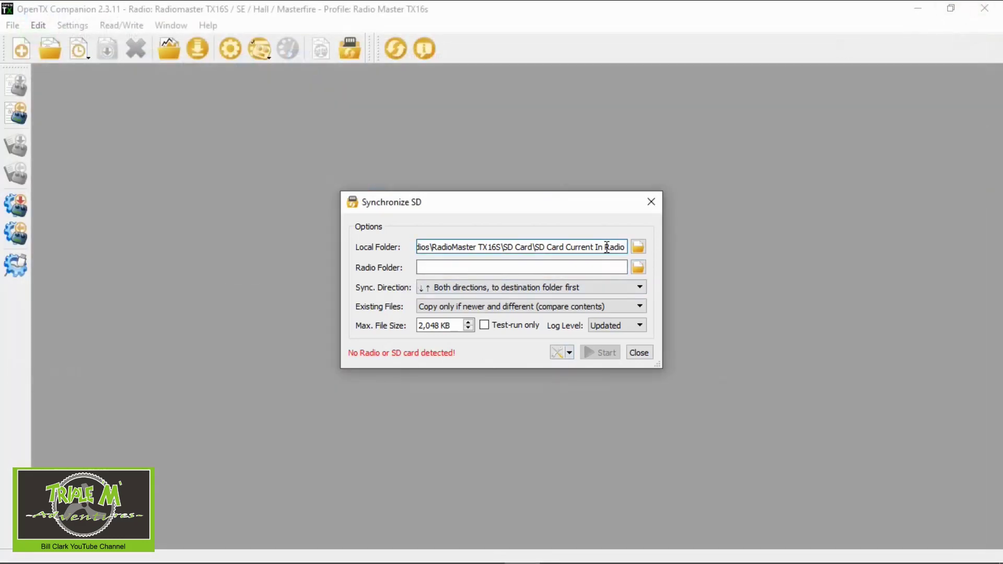
# - Set the radio folder to USB Drive (E:) and start synchronizing it with the local SD Card Current In Radio folder
pyautogui.click(637, 268)
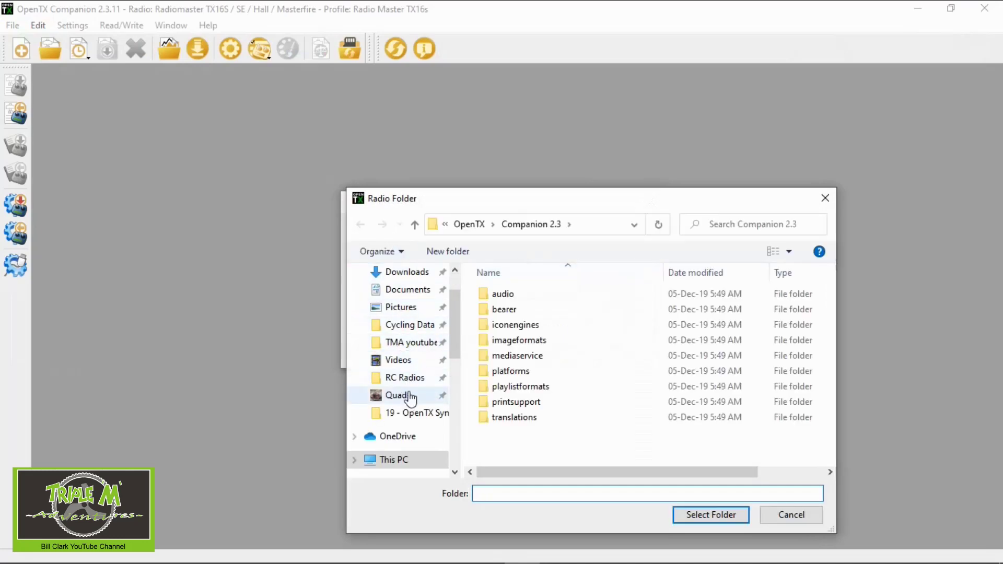
pyautogui.click(412, 378)
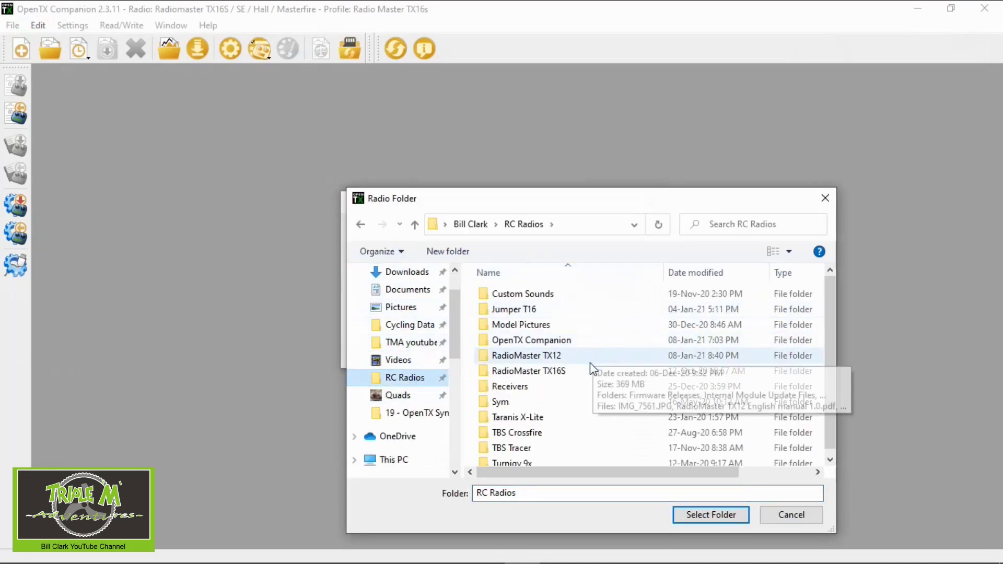
pyautogui.moveTo(564, 375)
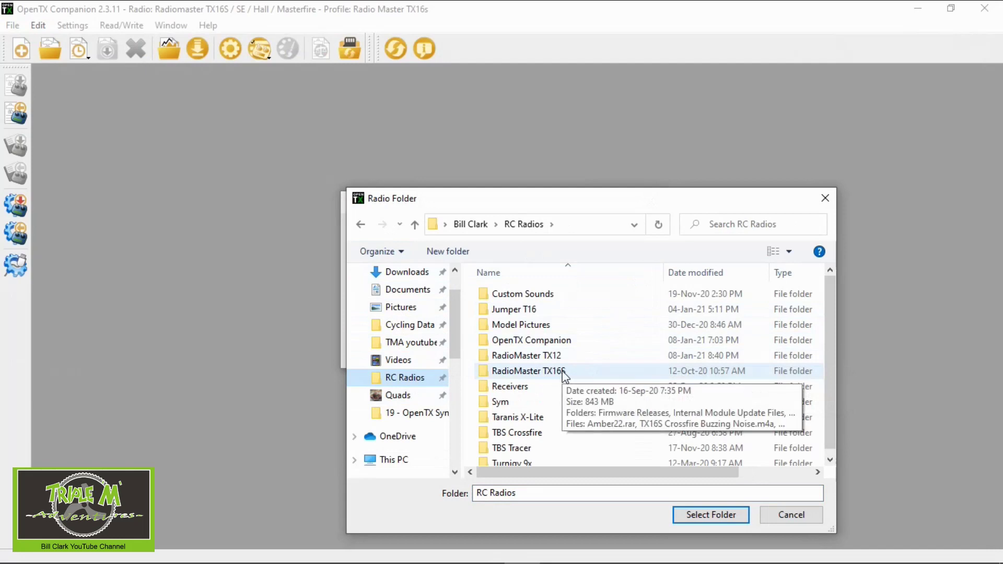
pyautogui.scroll(-3, 426, 418)
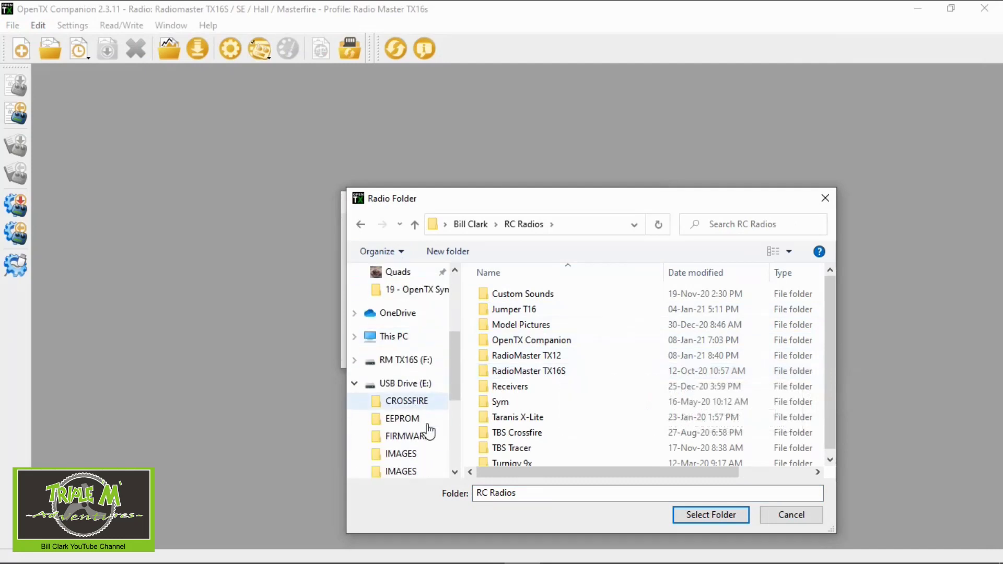
pyautogui.click(367, 366)
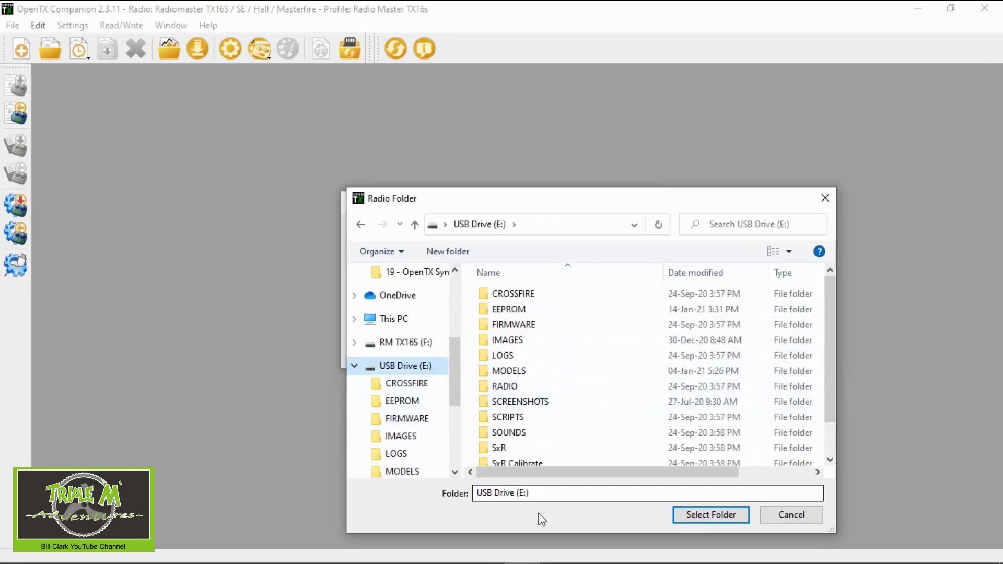
pyautogui.click(702, 516)
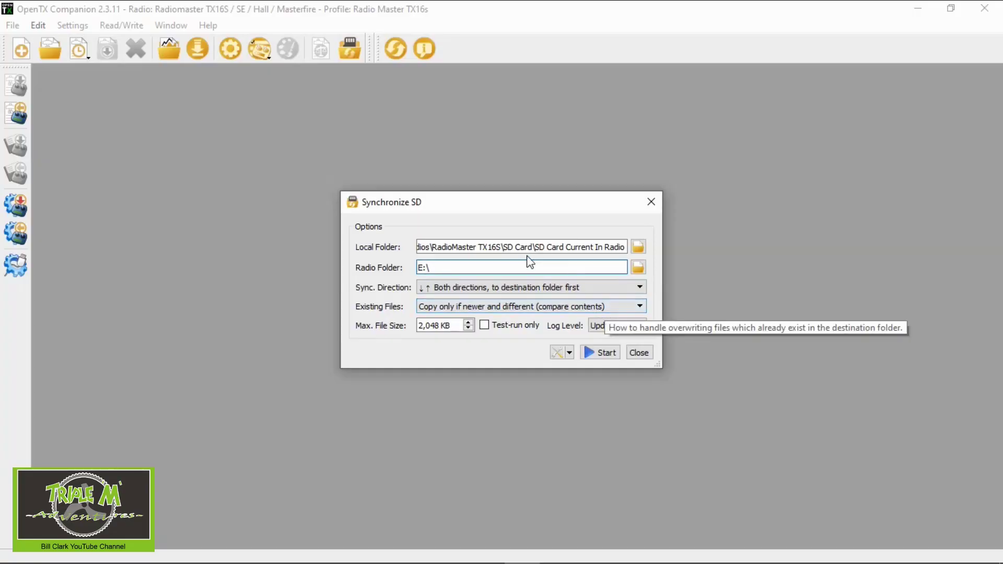
pyautogui.click(618, 359)
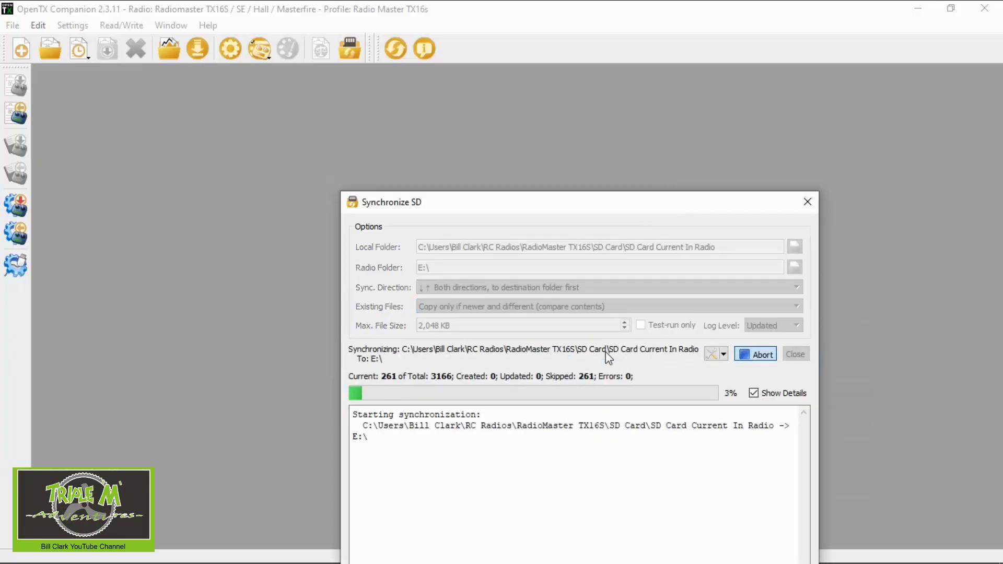
pyautogui.moveTo(690, 211); pyautogui.dragTo(624, 100)
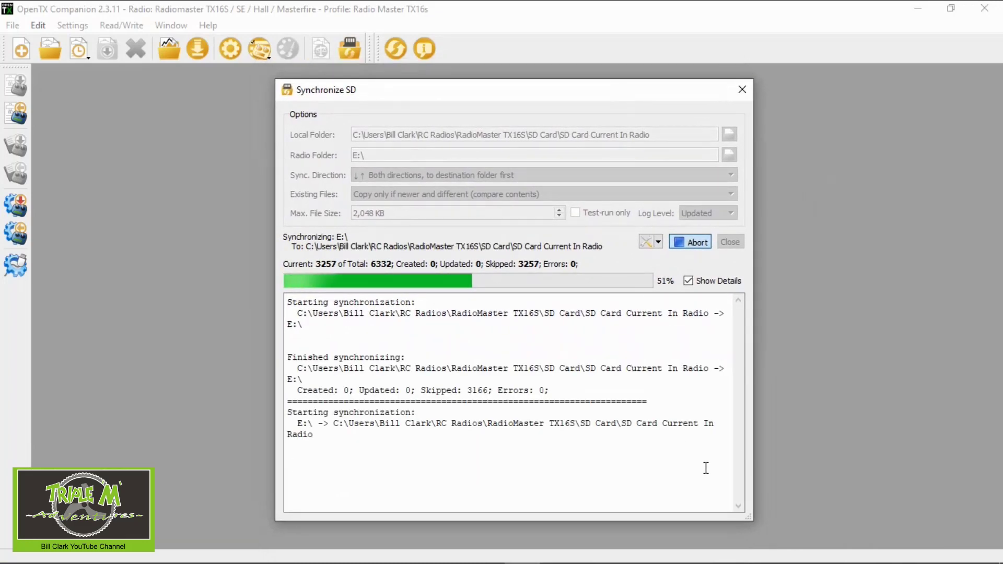